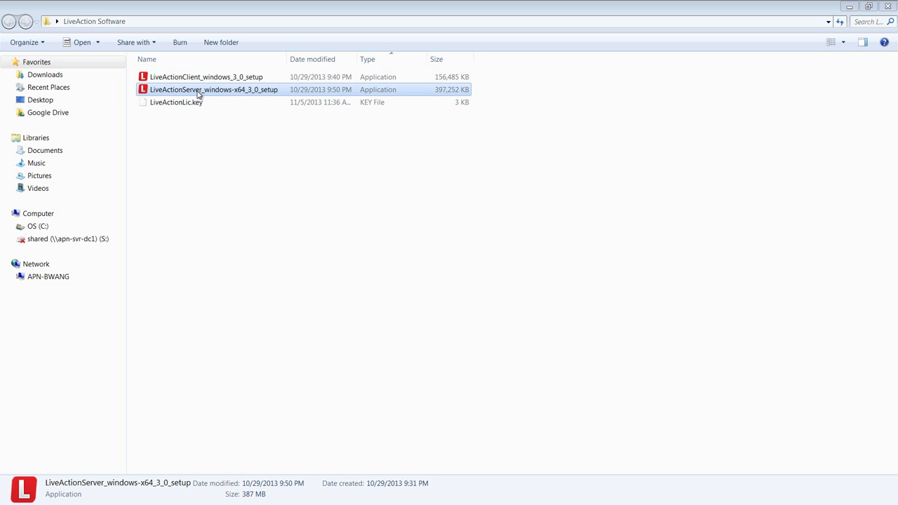
# Step: Launch the LiveAction server installer and accept the licence agreement
pyautogui.doubleClick(198, 94)
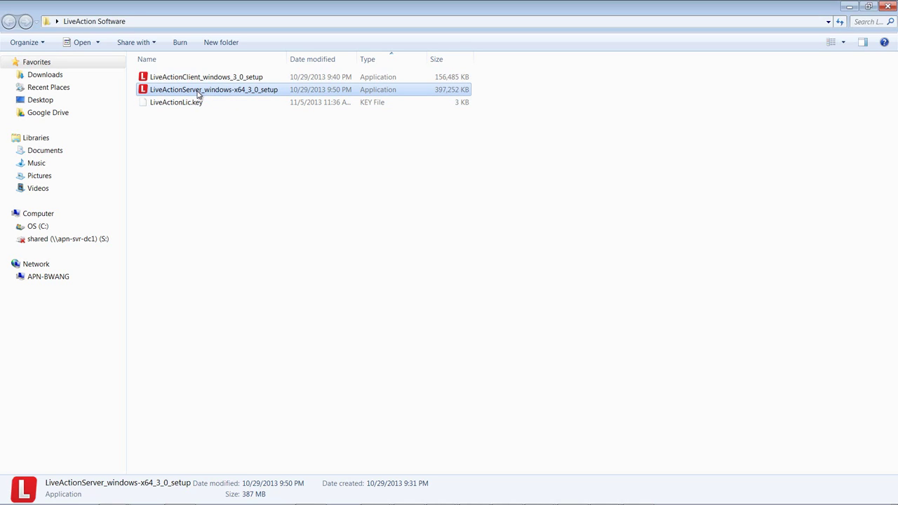
pyautogui.click(482, 271)
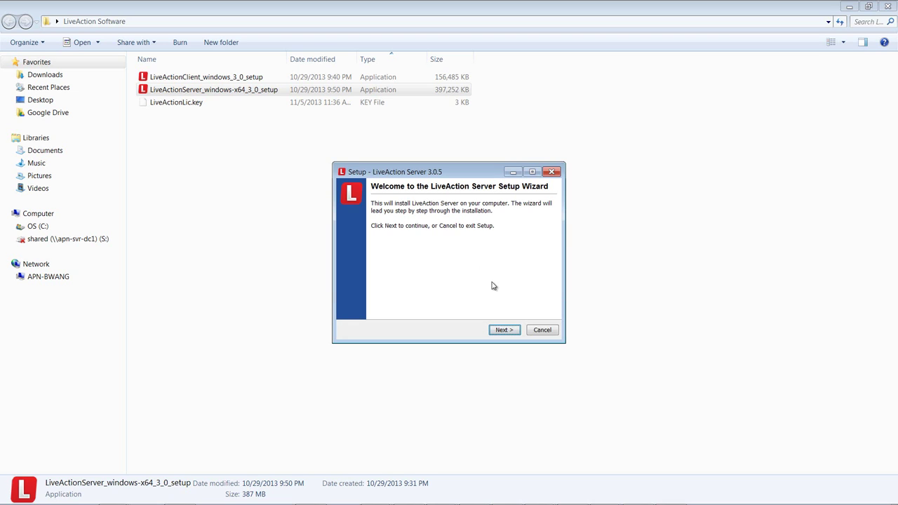
pyautogui.click(504, 331)
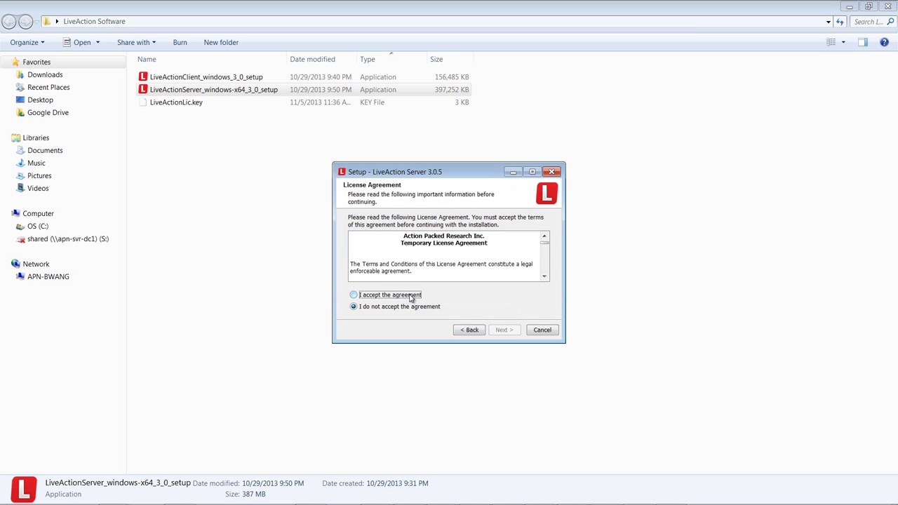
pyautogui.click(411, 296)
pyautogui.click(506, 331)
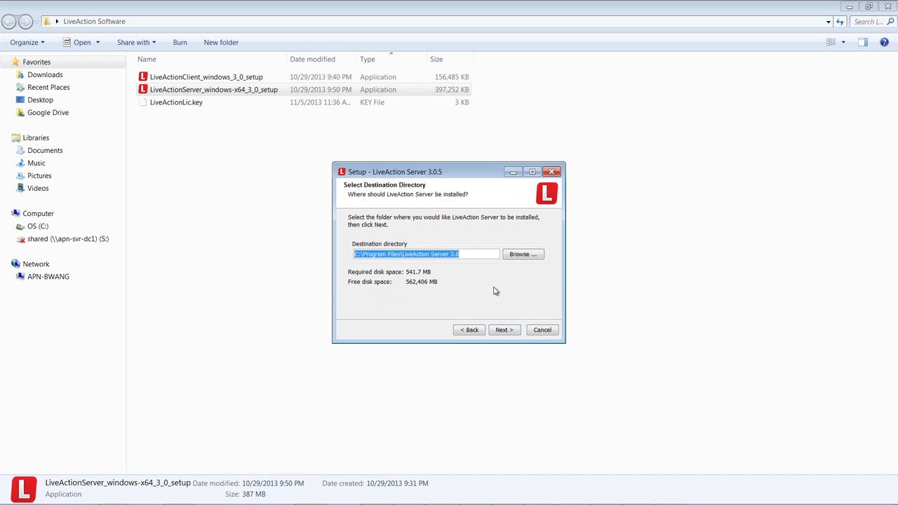
# Step: Keep the default install folder, data folder C:\LiveAction Server Data\3.5, standard 4GB memory and Start Menu folder
pyautogui.click(503, 330)
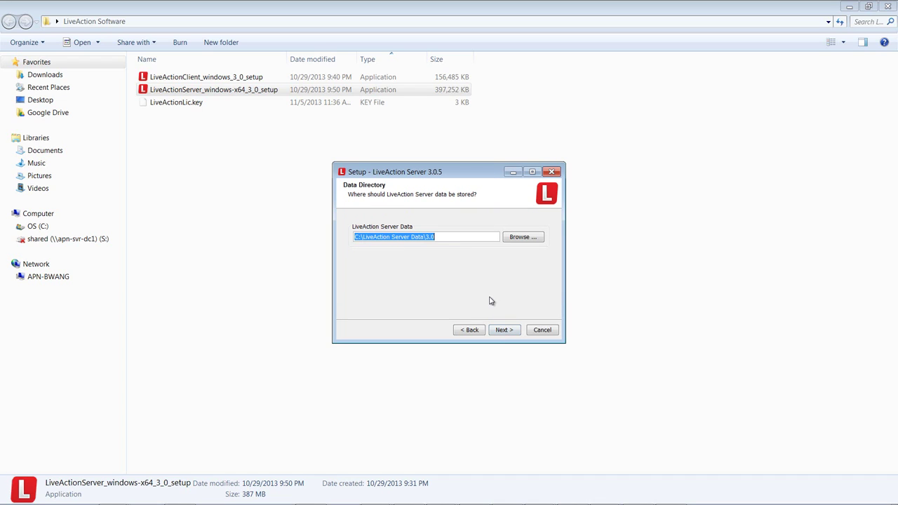
pyautogui.click(504, 330)
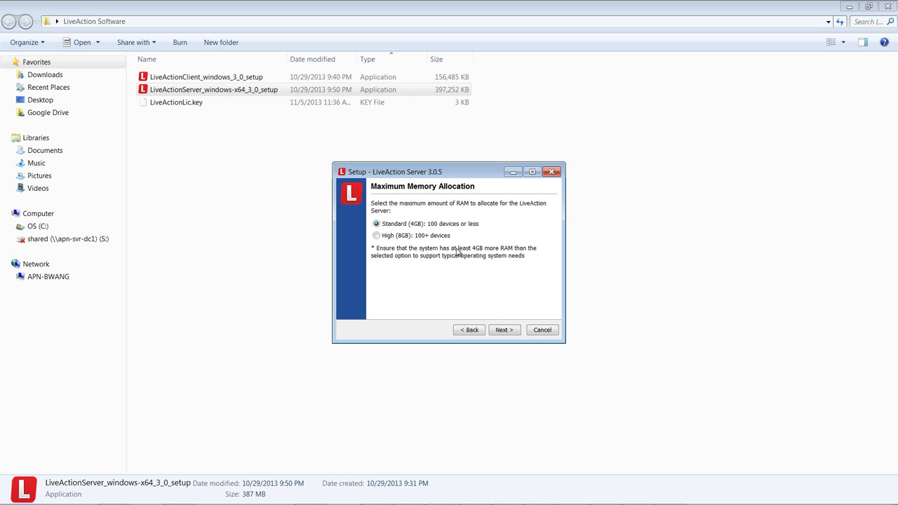
pyautogui.click(505, 330)
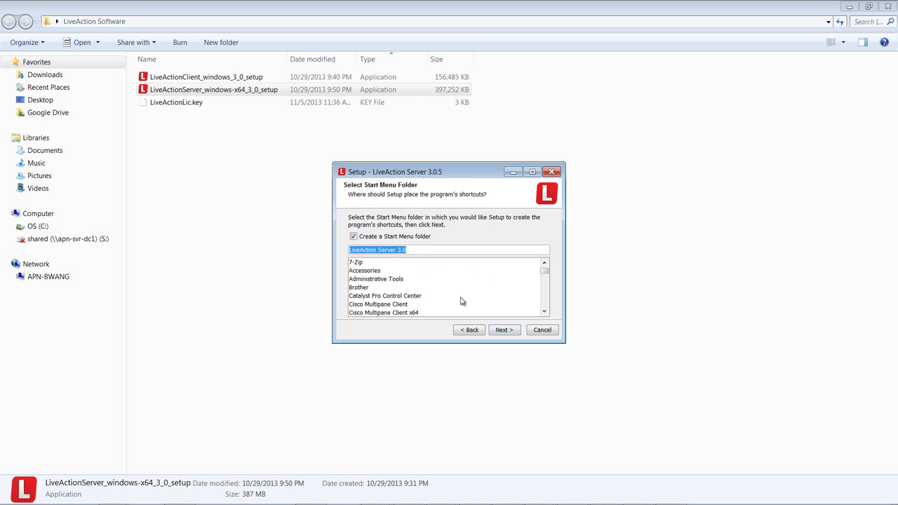
pyautogui.click(504, 330)
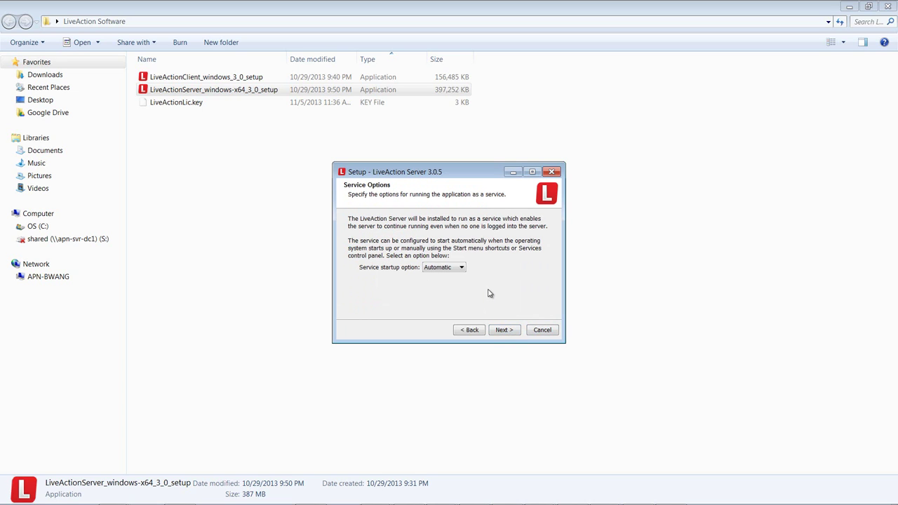
# Step: Install the server with automatic service startup and leave 'Launch the management console' checked
pyautogui.click(510, 330)
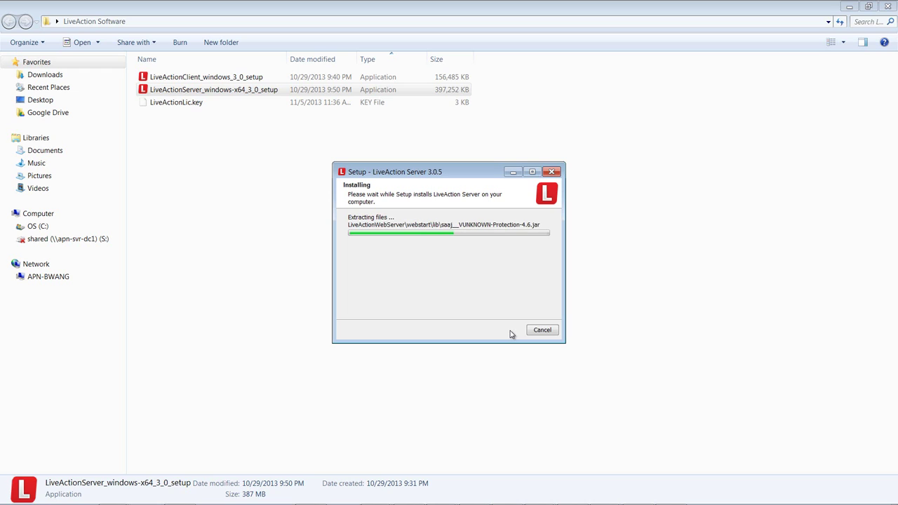
pyautogui.moveTo(362, 485)
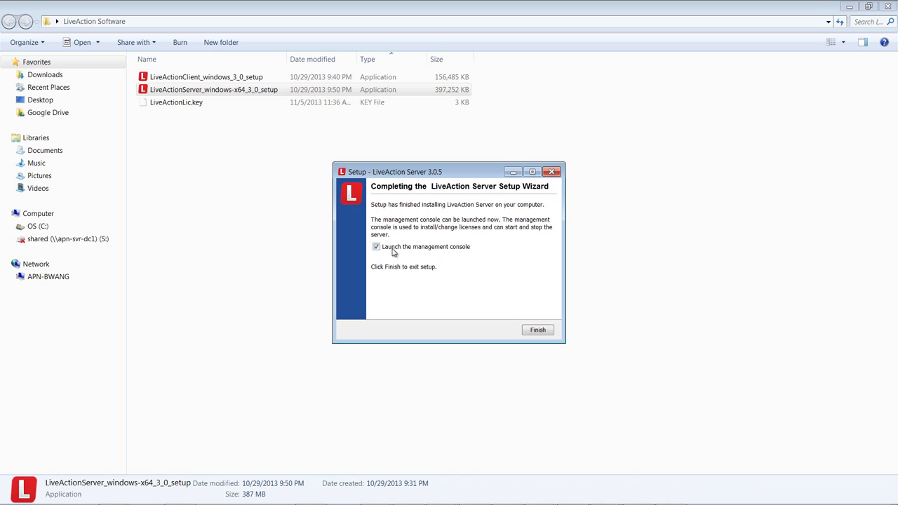
# Step: Finish setup so the Server Management Console opens showing the Developer License as License OK
pyautogui.click(537, 331)
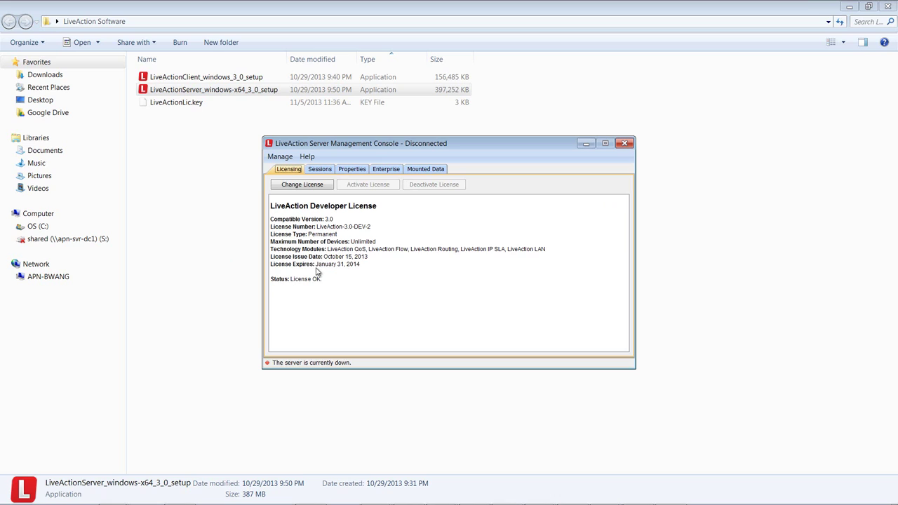
# Step: Replace the server licence with LiveActionLic.key from Desktop > LiveAction Software
pyautogui.click(314, 188)
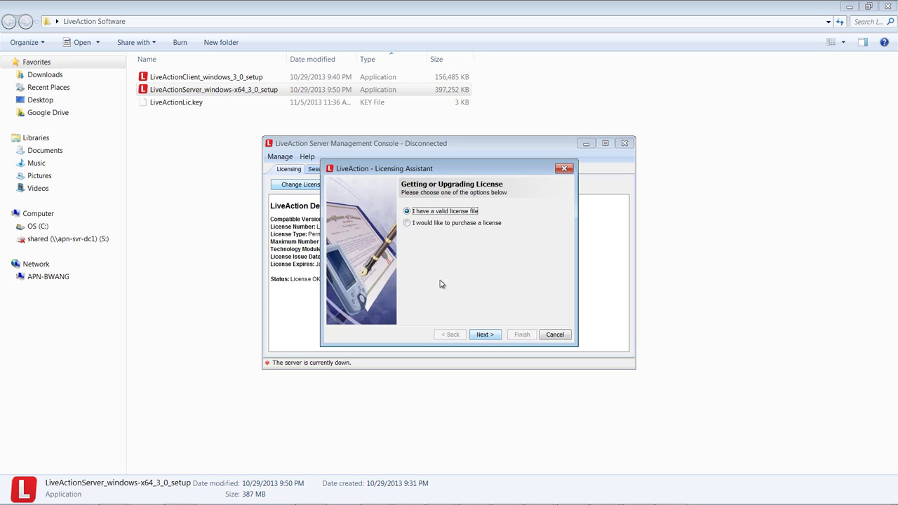
pyautogui.click(485, 335)
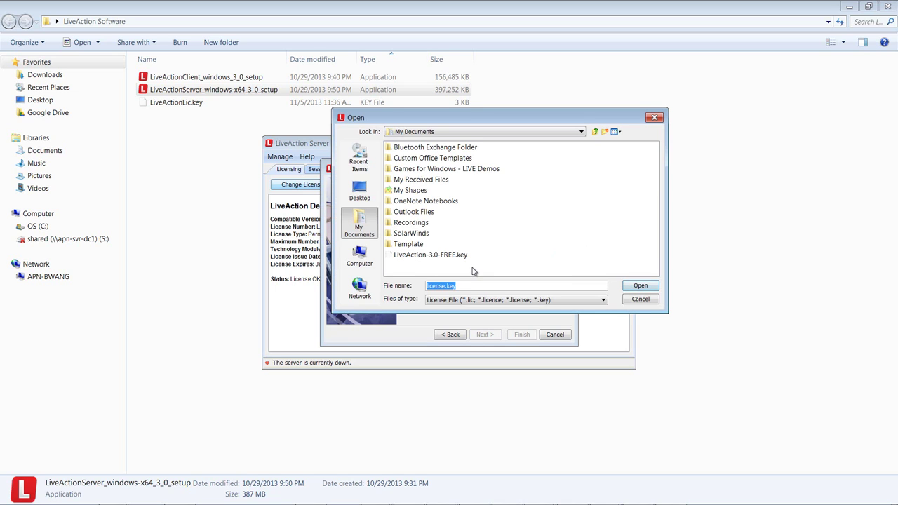
pyautogui.click(361, 195)
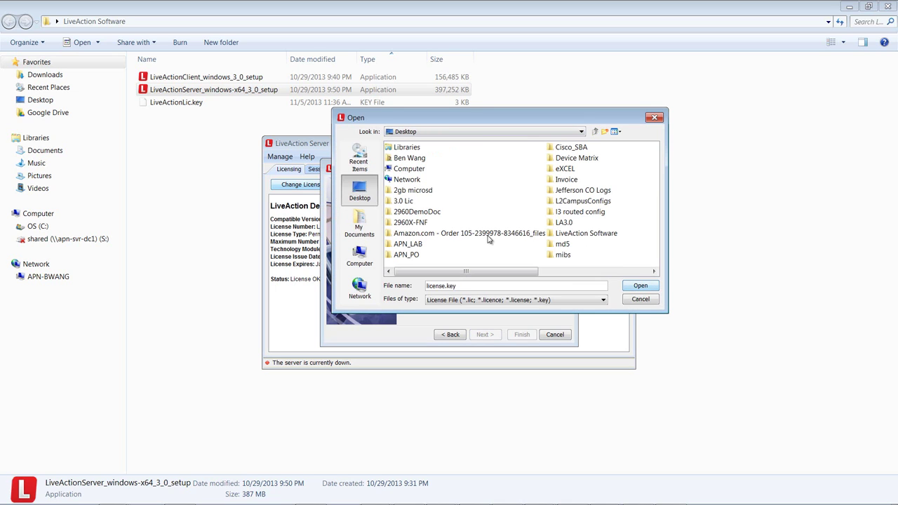
pyautogui.click(585, 233)
pyautogui.press('Return')
pyautogui.doubleClick(409, 148)
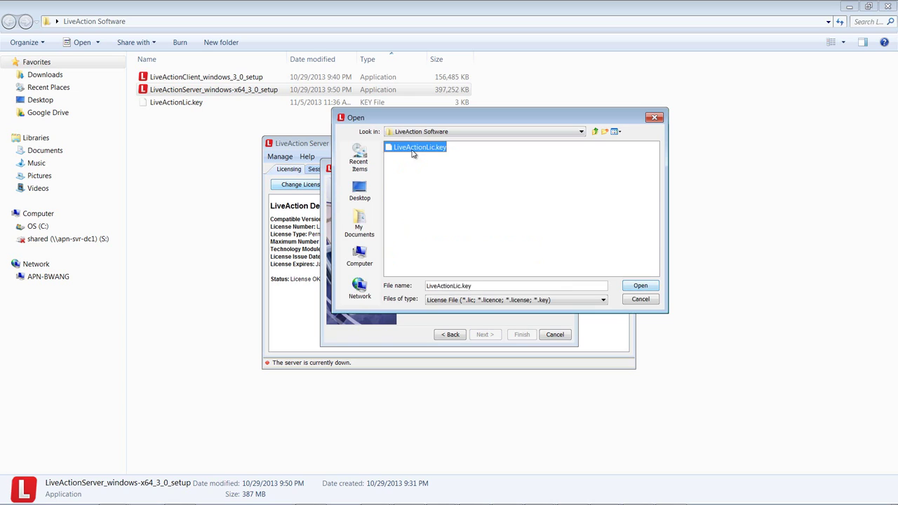
pyautogui.click(516, 336)
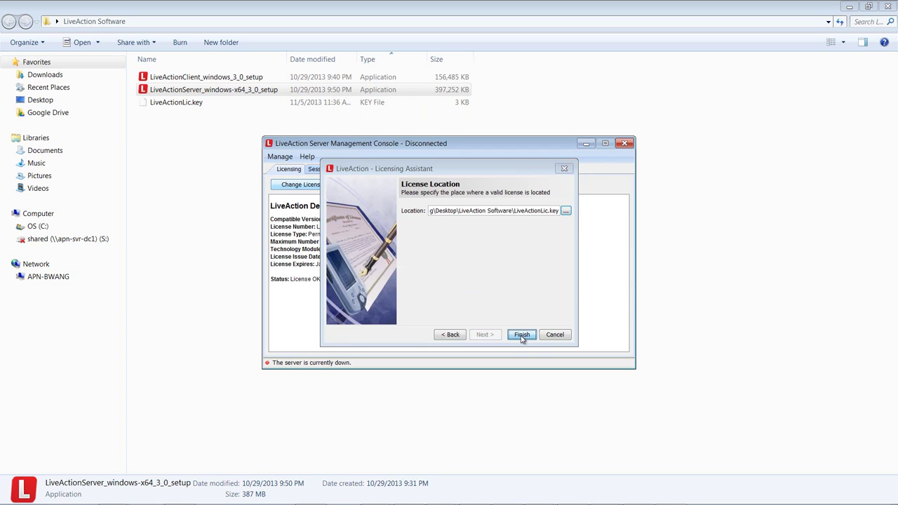
# Step: Apply the new licence file and start the LiveAction Server service from the Manage menu
pyautogui.click(522, 336)
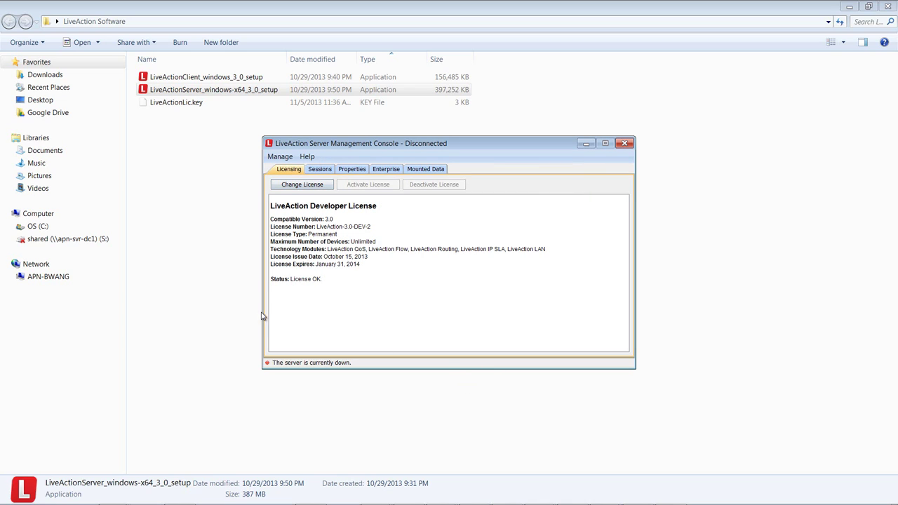
pyautogui.click(282, 158)
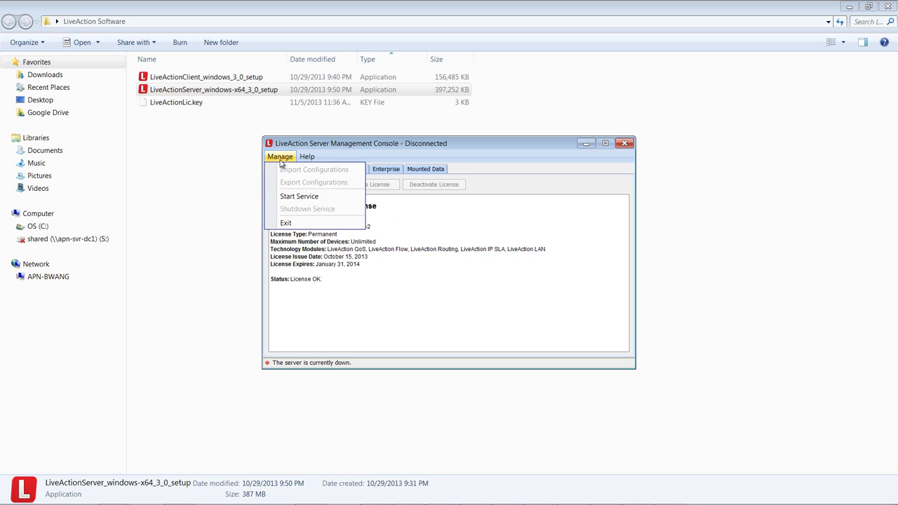
pyautogui.click(309, 199)
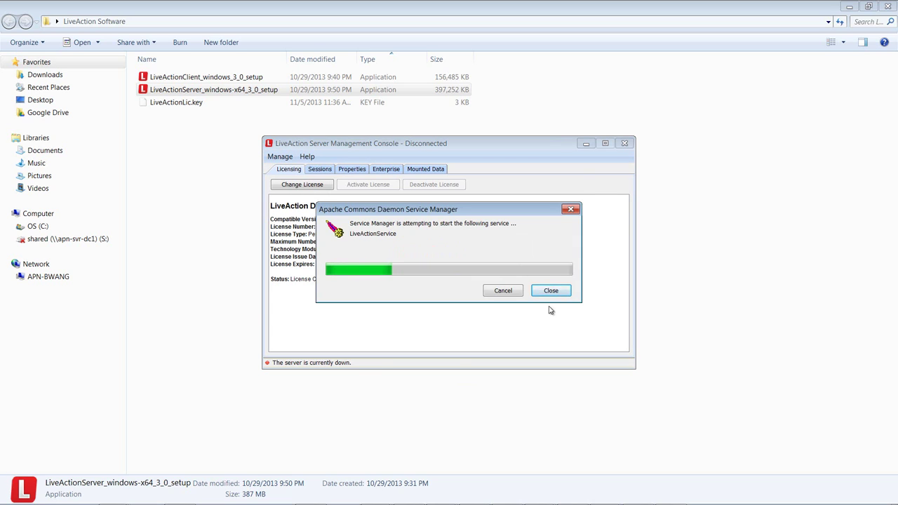
# Step: Run the LiveActionClient_windows_3_0_setup installer, allowing it past the security warning
pyautogui.click(188, 78)
pyautogui.doubleClick(188, 78)
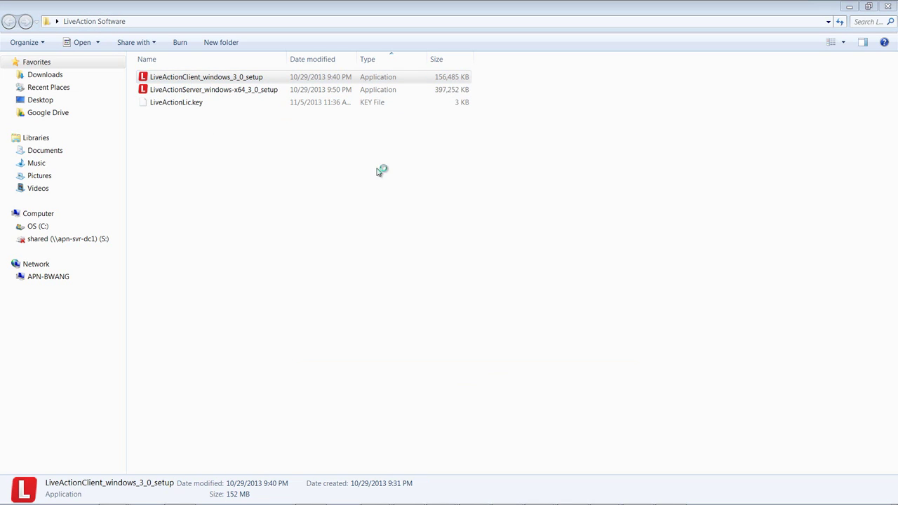
pyautogui.click(485, 270)
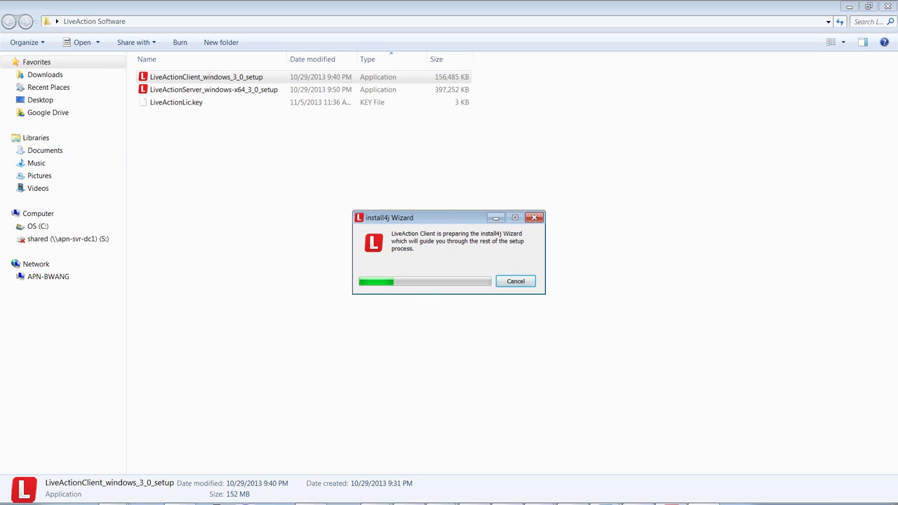
pyautogui.moveTo(149, 498)
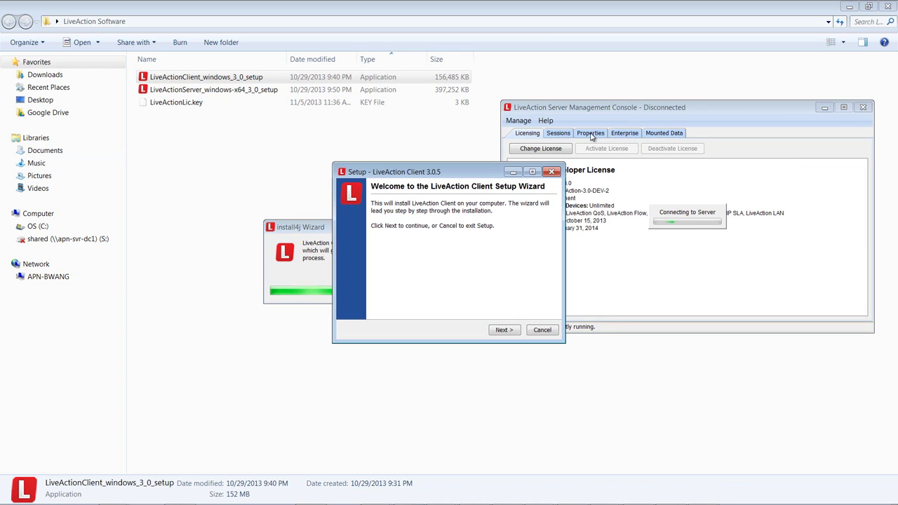
pyautogui.moveTo(385, 173); pyautogui.dragTo(288, 172)
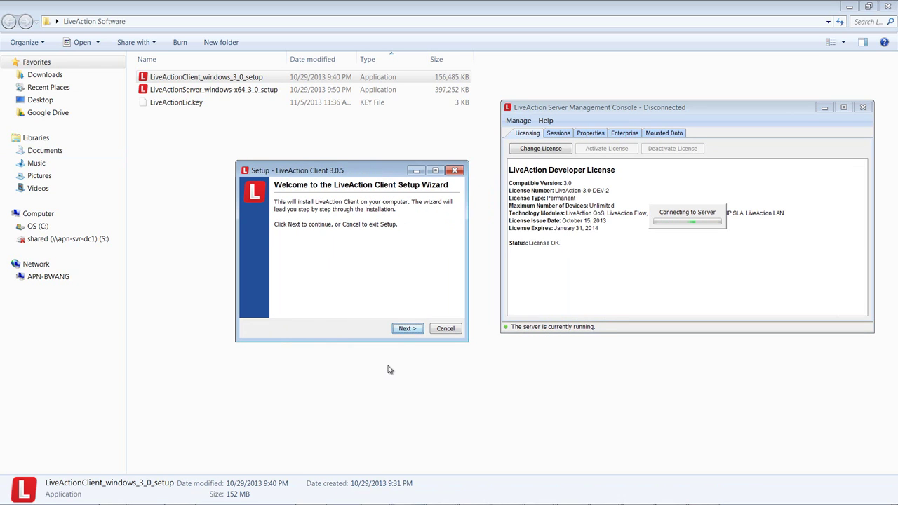
# Step: Accept the licence and install LiveAction Client 3.0.5 with default folders, then close the installer
pyautogui.click(409, 329)
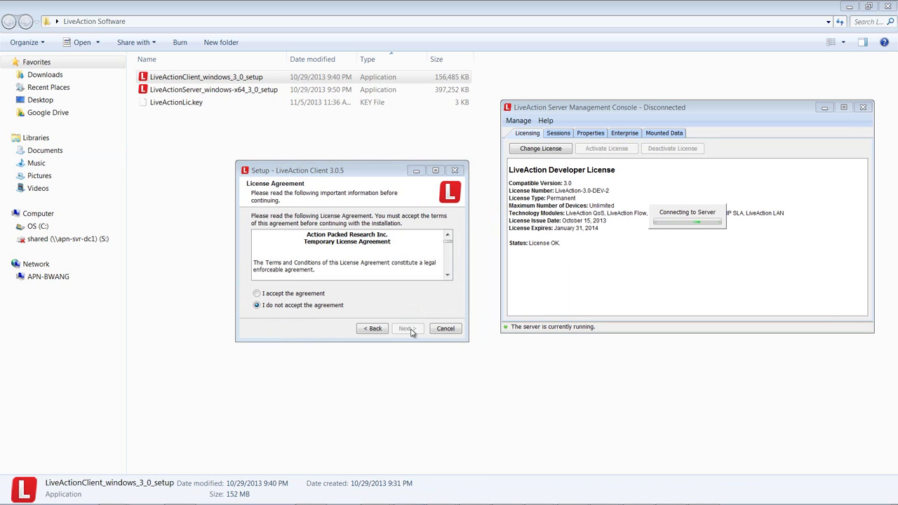
pyautogui.click(316, 294)
pyautogui.click(405, 329)
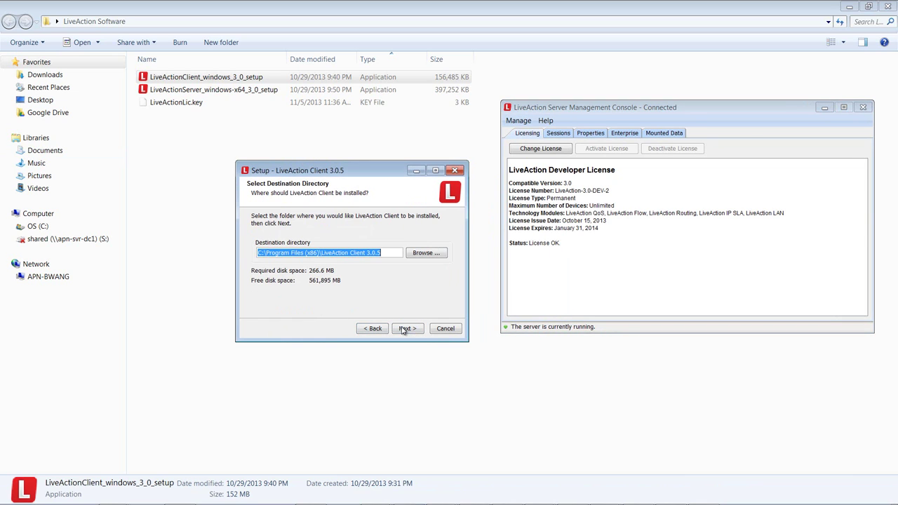
pyautogui.click(407, 329)
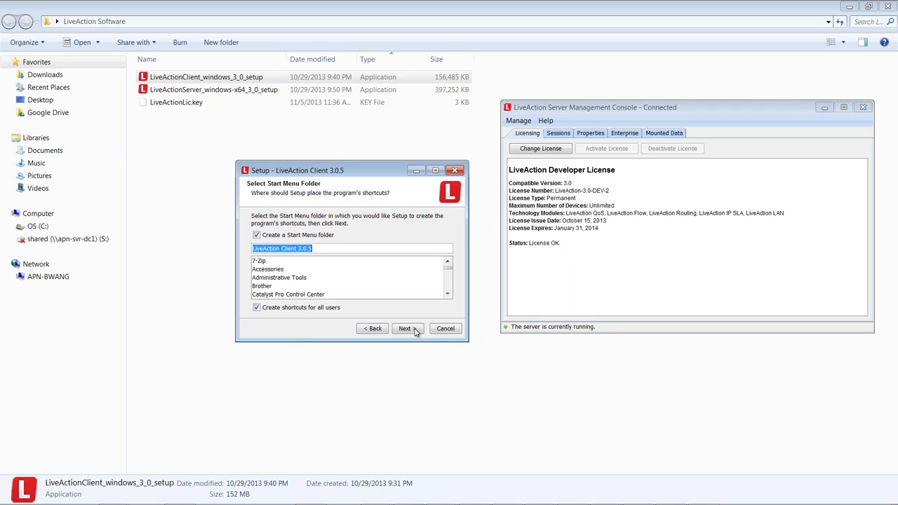
pyautogui.click(407, 329)
pyautogui.click(407, 329)
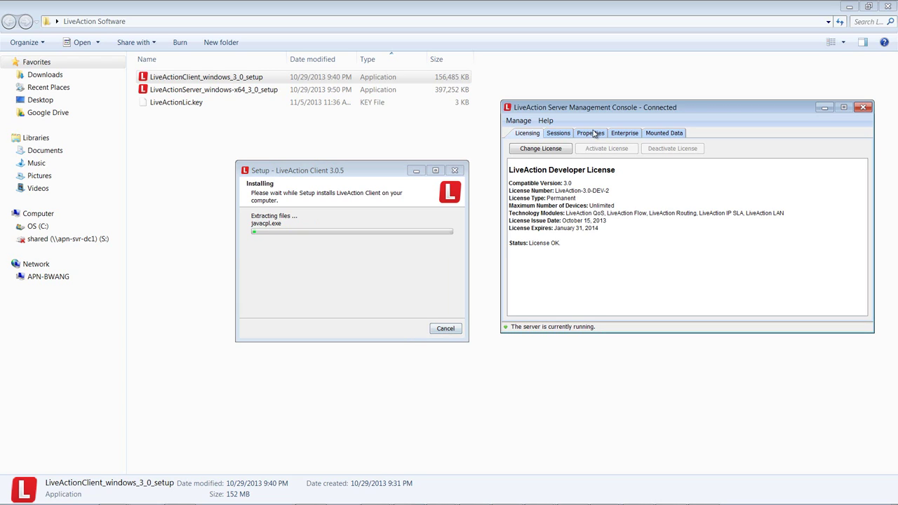
pyautogui.click(455, 298)
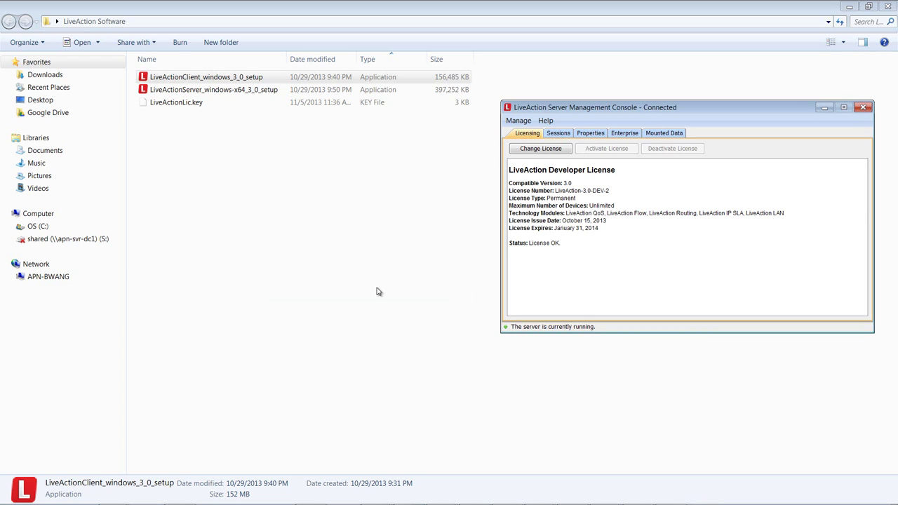
# Step: Launch LiveAction Client from the Start menu so its login window appears
pyautogui.moveTo(641, 111); pyautogui.dragTo(511, 130)
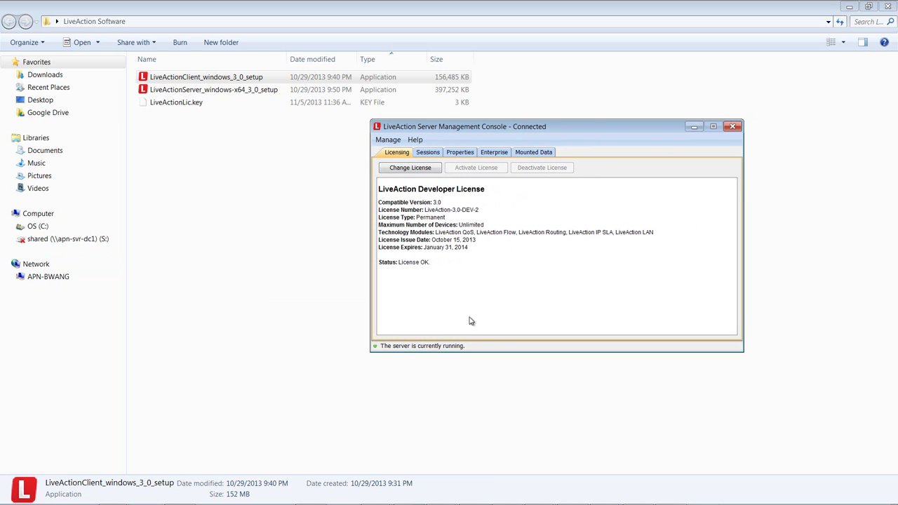
pyautogui.moveTo(48, 496)
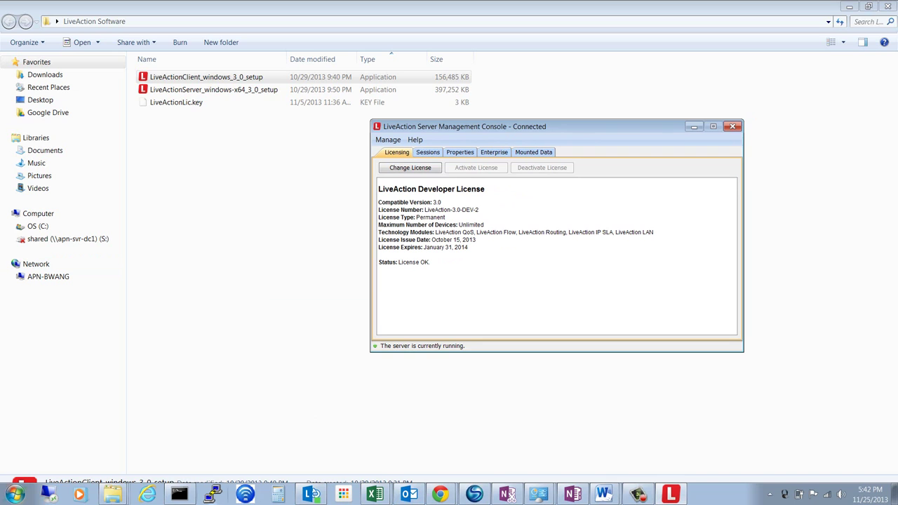
pyautogui.click(16, 496)
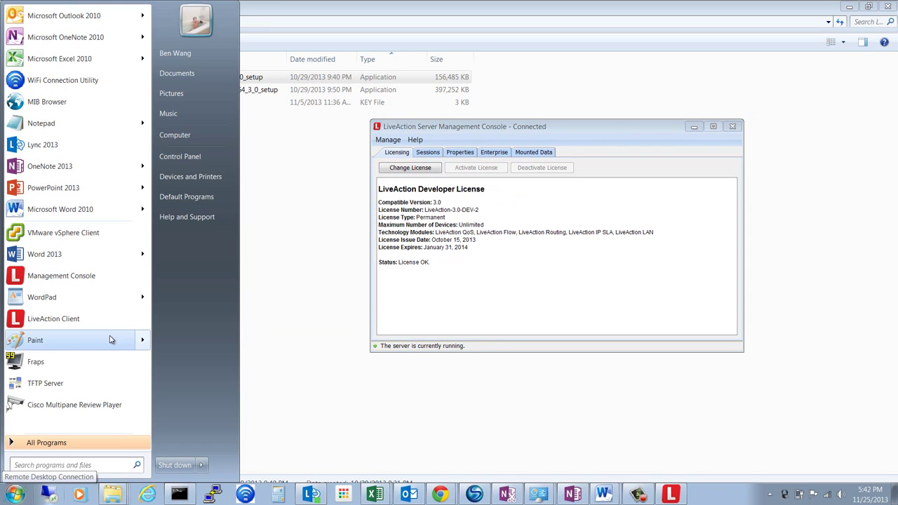
pyautogui.click(69, 319)
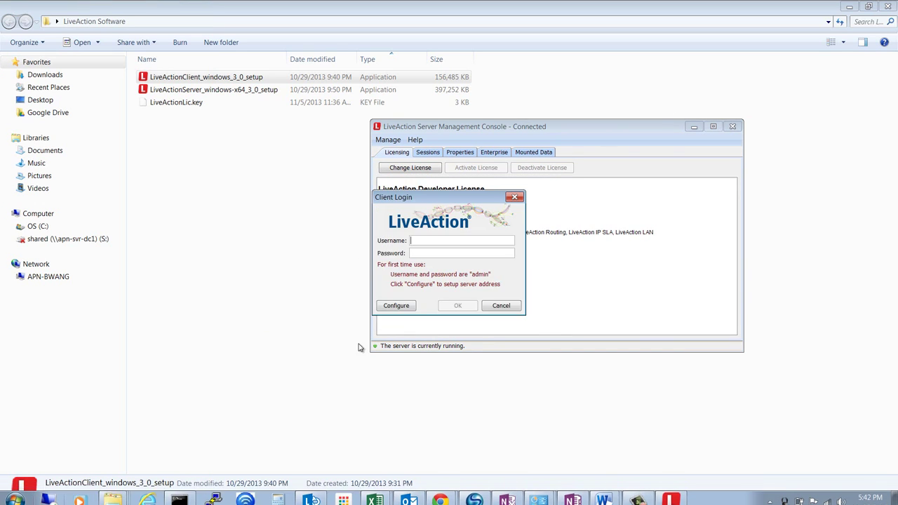
# Step: Keep the client's server connection at localhost port 7000 and save it
pyautogui.click(420, 318)
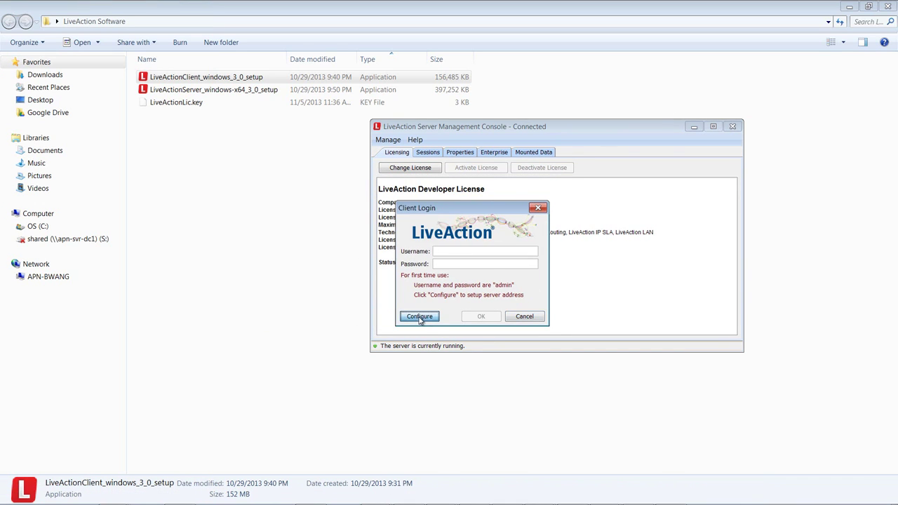
pyautogui.moveTo(490, 233); pyautogui.dragTo(334, 223)
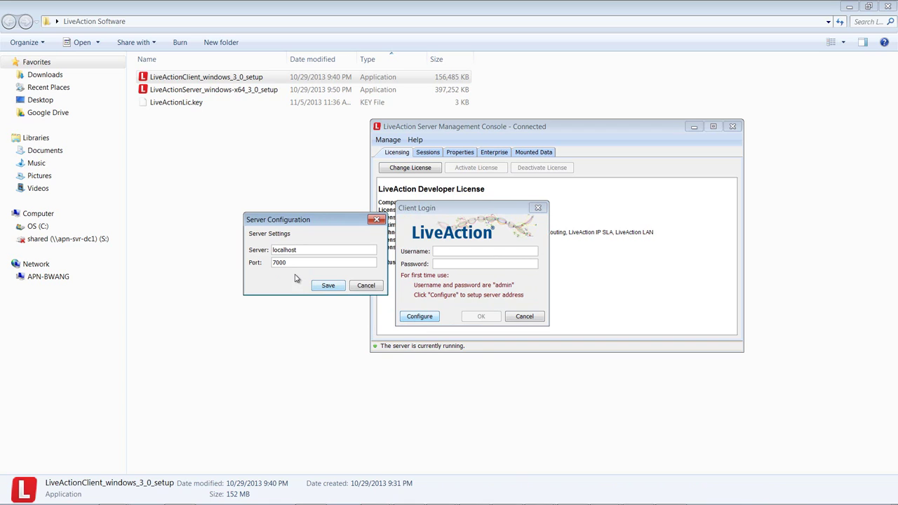
pyautogui.click(328, 285)
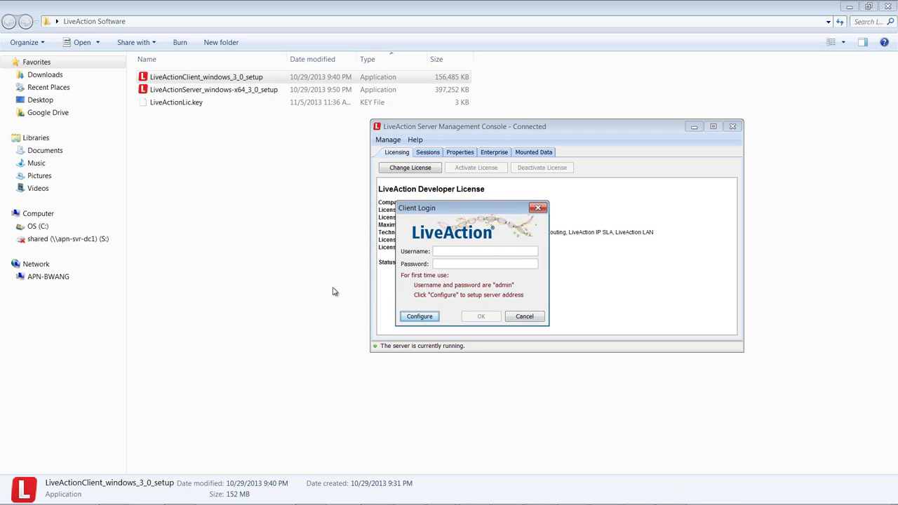
# Step: Sign in with the default admin account and enter a new admin password
pyautogui.click(454, 251)
pyautogui.press('Tab')
pyautogui.write('ad')
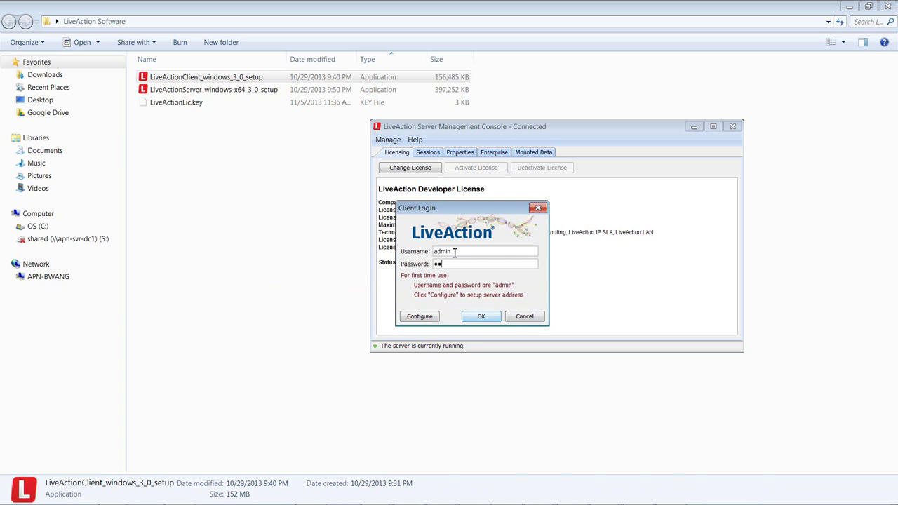
pyautogui.click(482, 316)
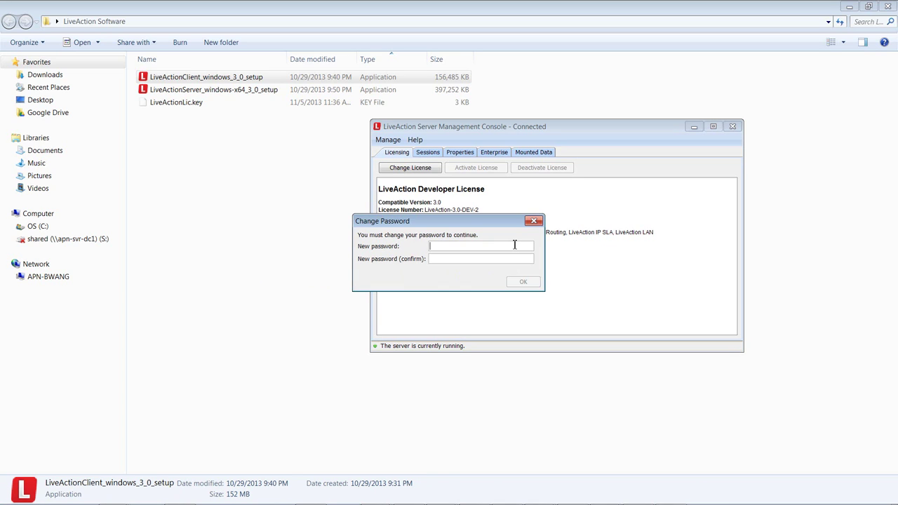
pyautogui.write('****************')
# Step: Confirm the new admin password so the client opens connected to localhost
pyautogui.press('Return')
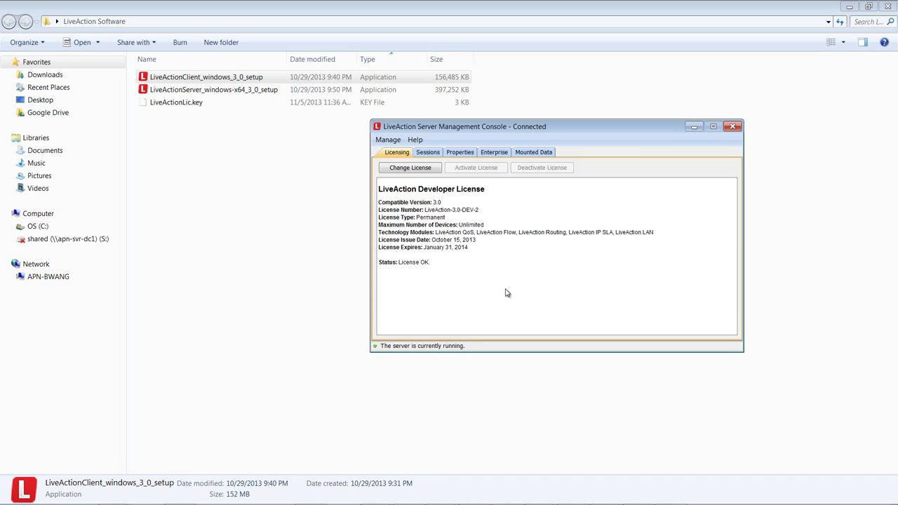